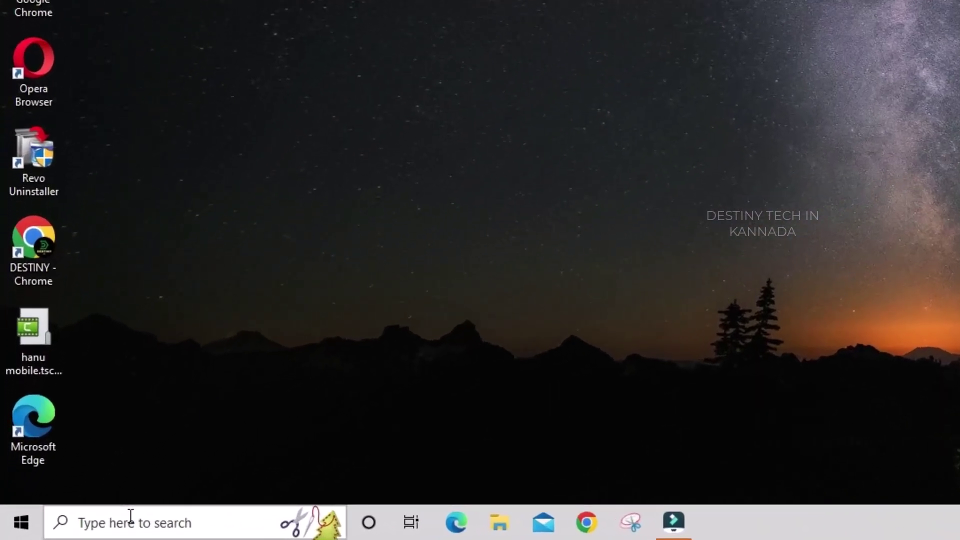
Search Windows for "device" and open Device Manager
click(71, 525)
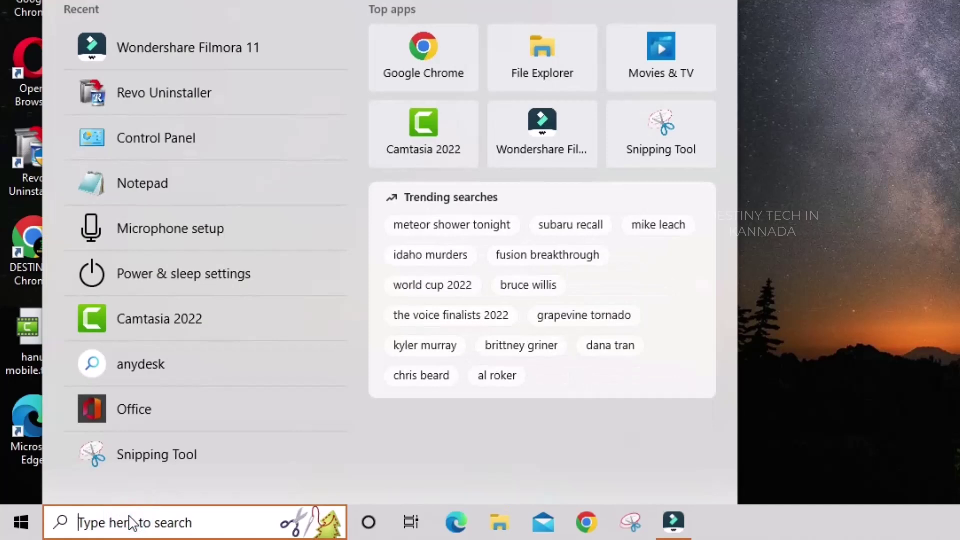
text(device)
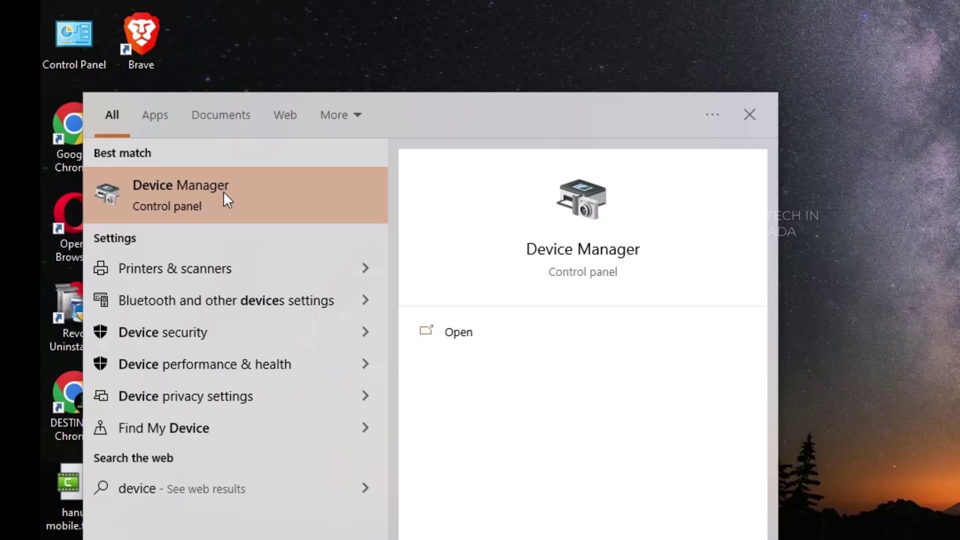
click(223, 191)
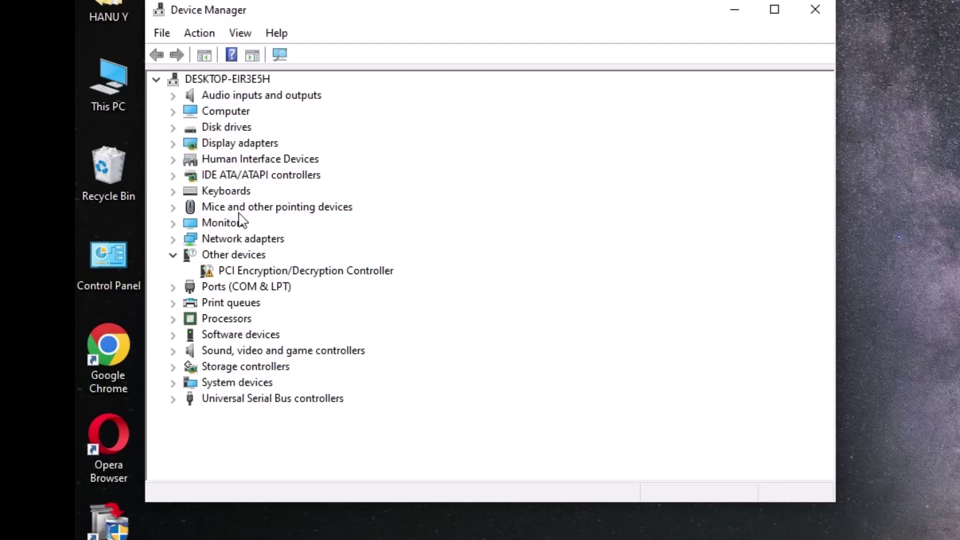
Inspect the driver actions offered for the NVIDIA GeForce GT 710 display adapter, and close Device Manager
click(254, 243)
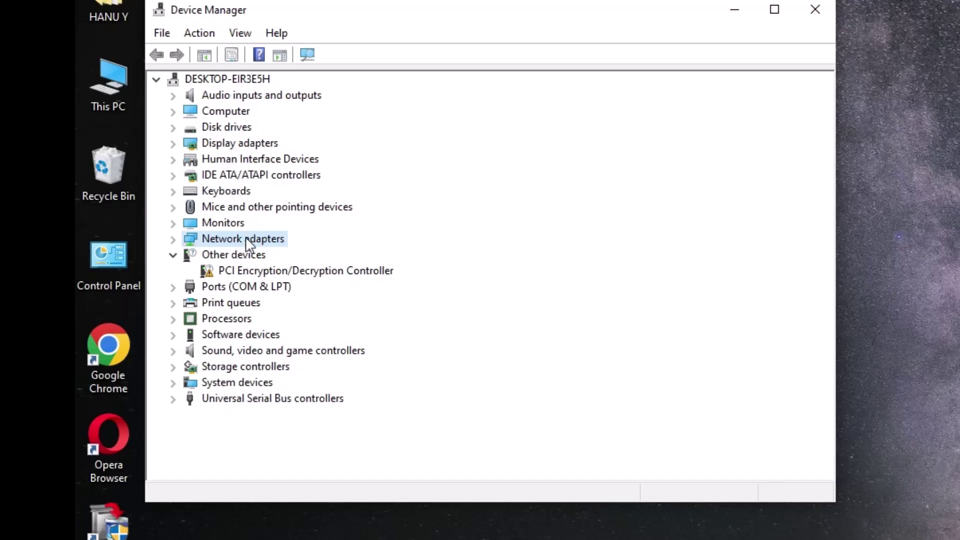
right_click(246, 240)
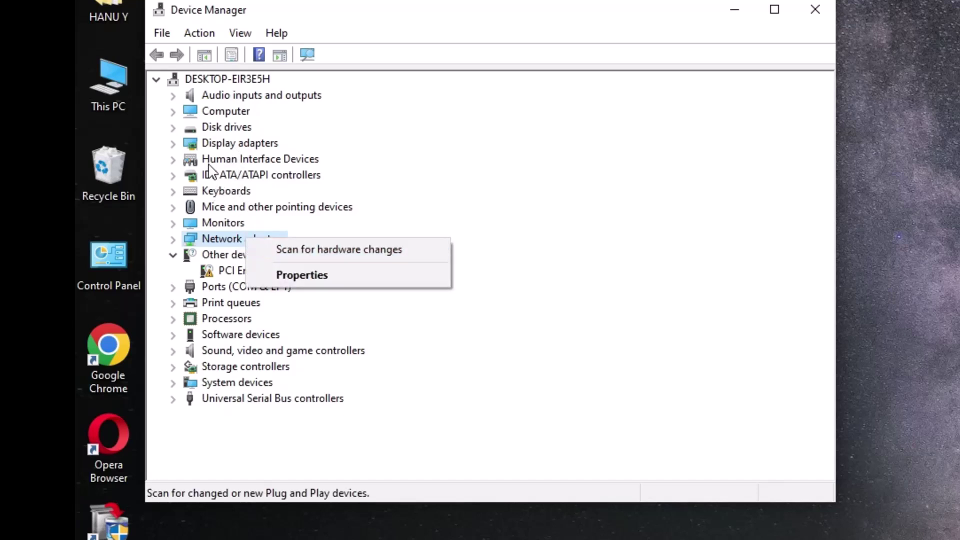
click(210, 148)
double_click(210, 148)
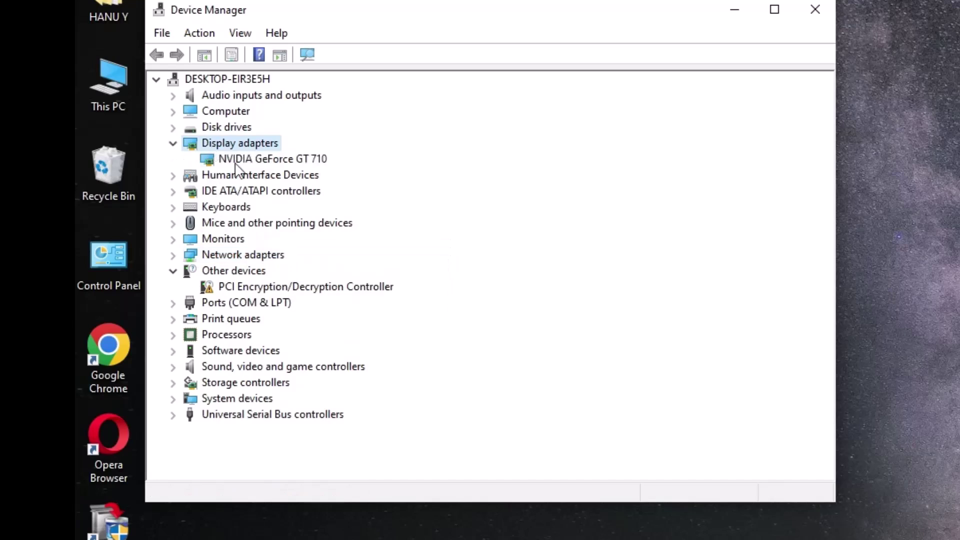
click(236, 161)
right_click(235, 161)
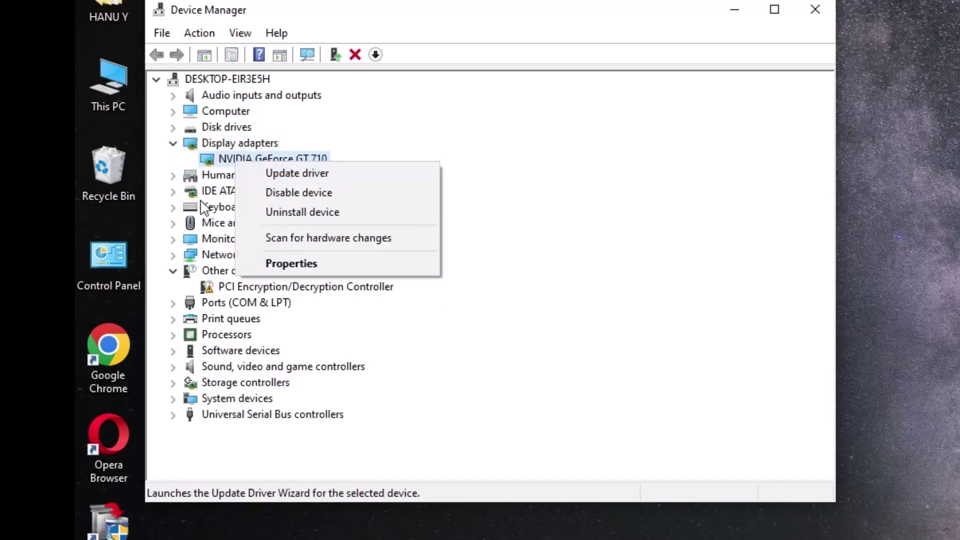
click(340, 329)
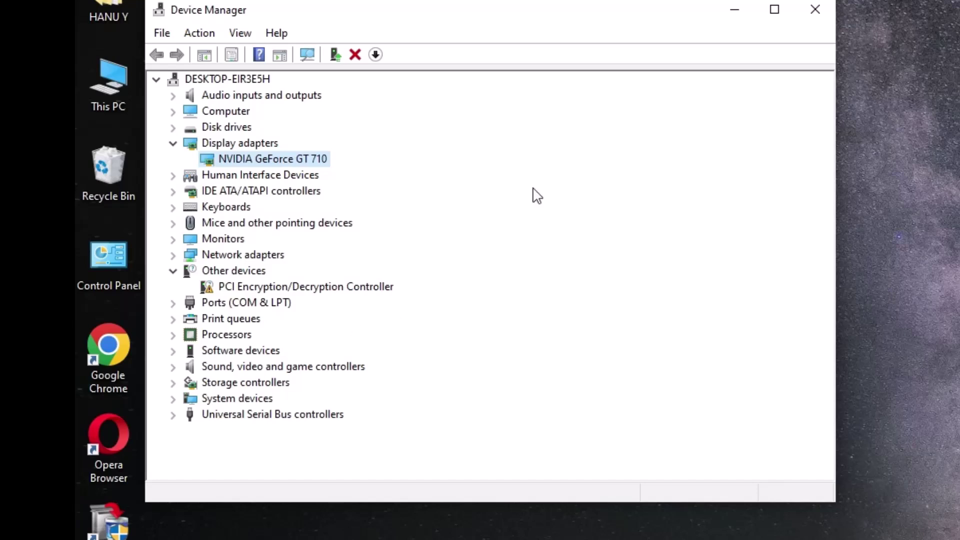
click(815, 9)
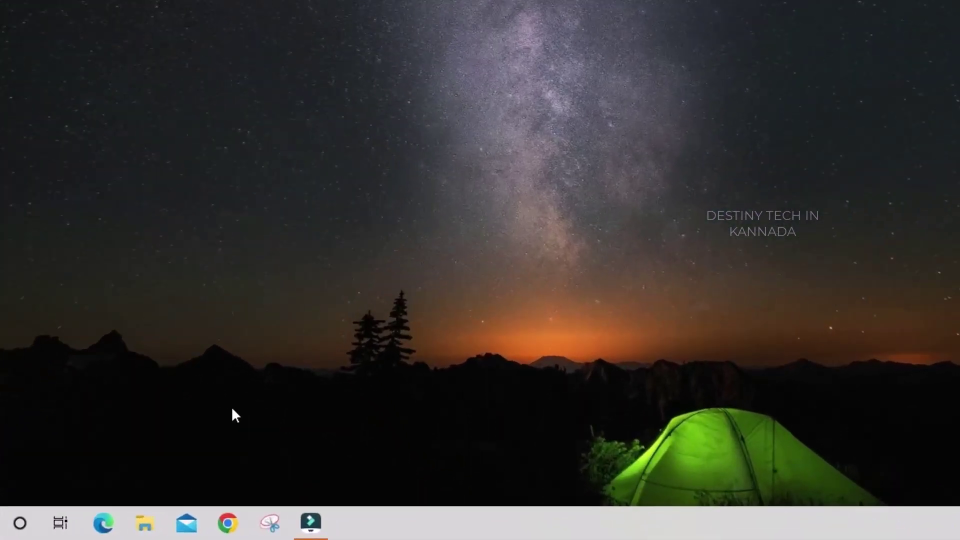
Open Google in the Chrome browser and search for "driver booster"
click(228, 524)
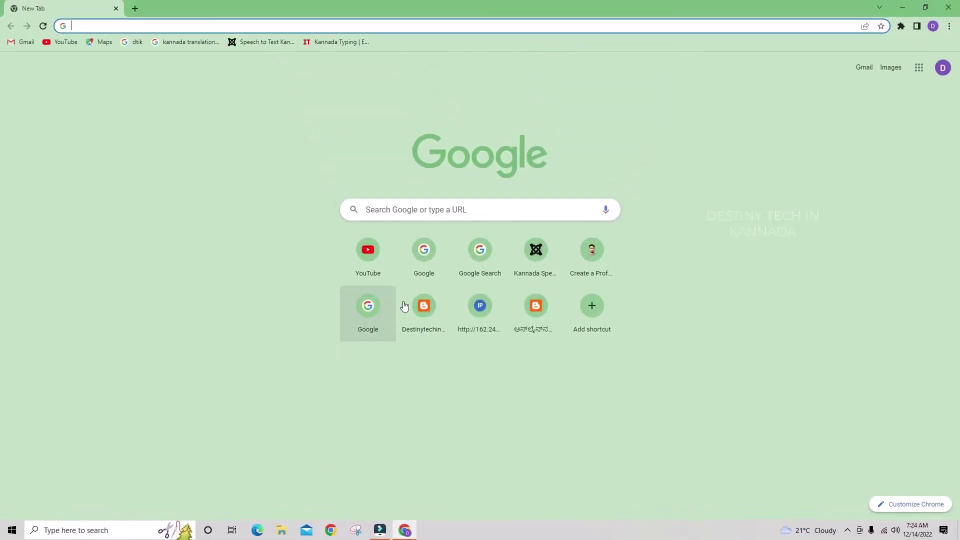
click(419, 257)
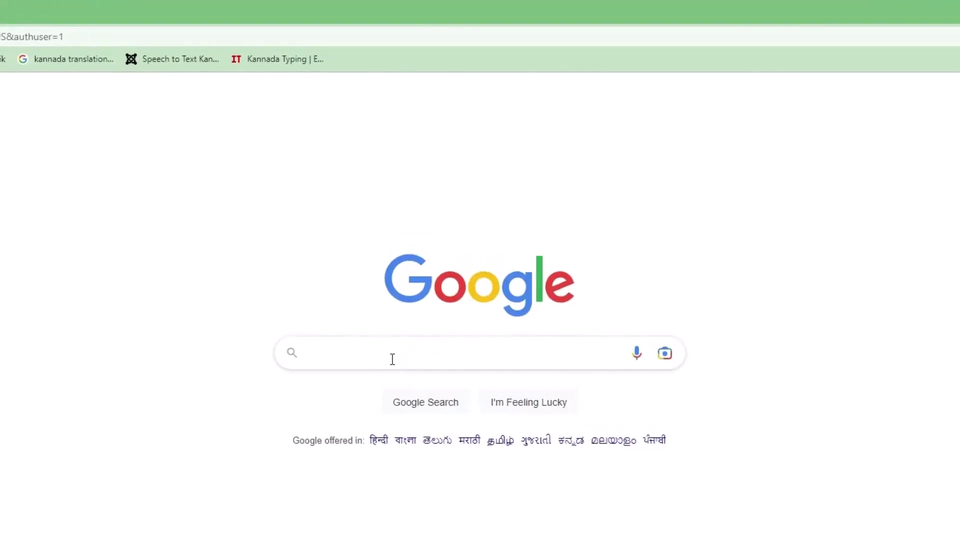
click(393, 359)
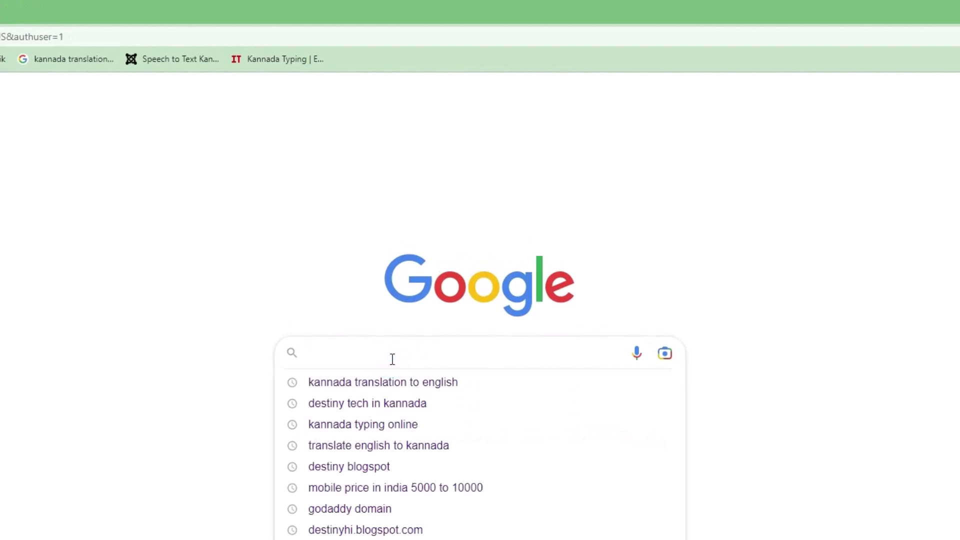
text(driver boo)
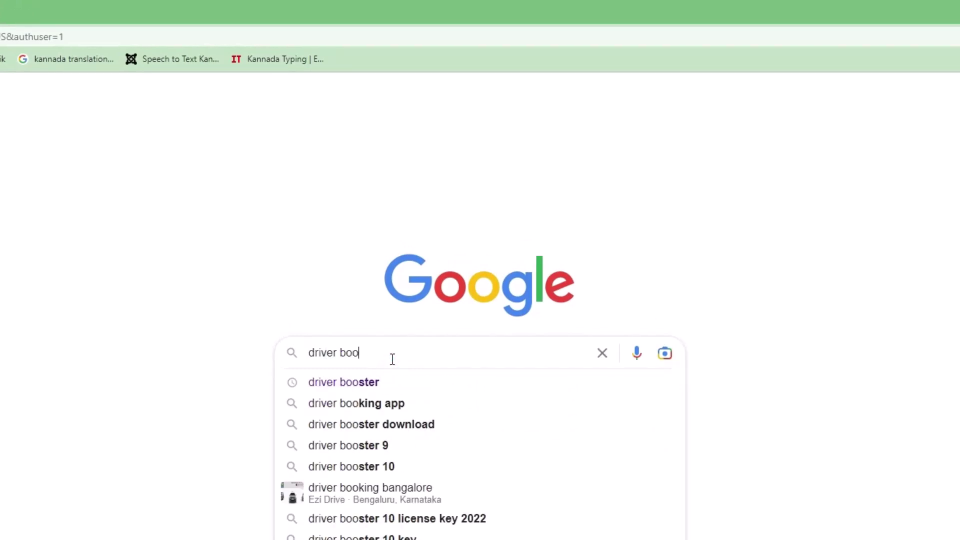
click(387, 385)
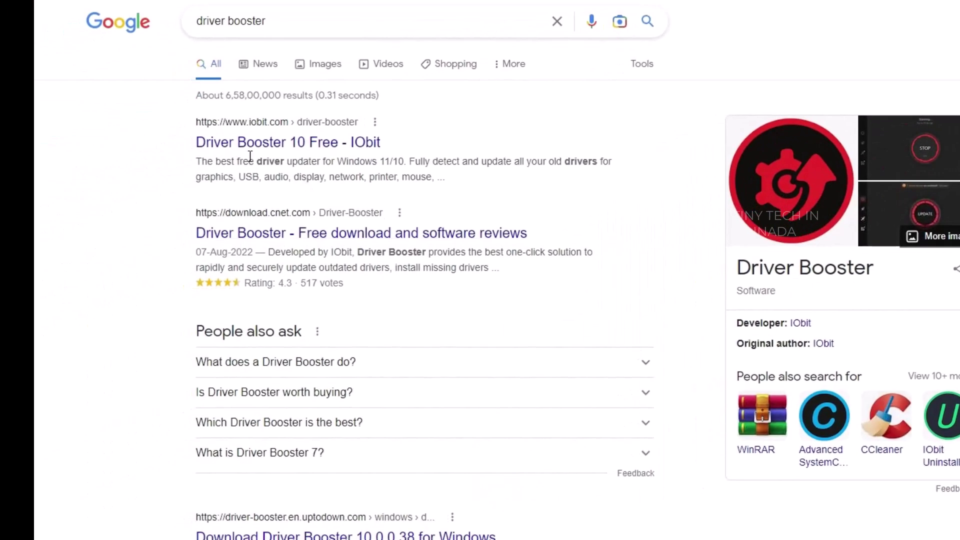
Download the free Driver Booster 10 setup file from the IObit website and launch it
click(278, 145)
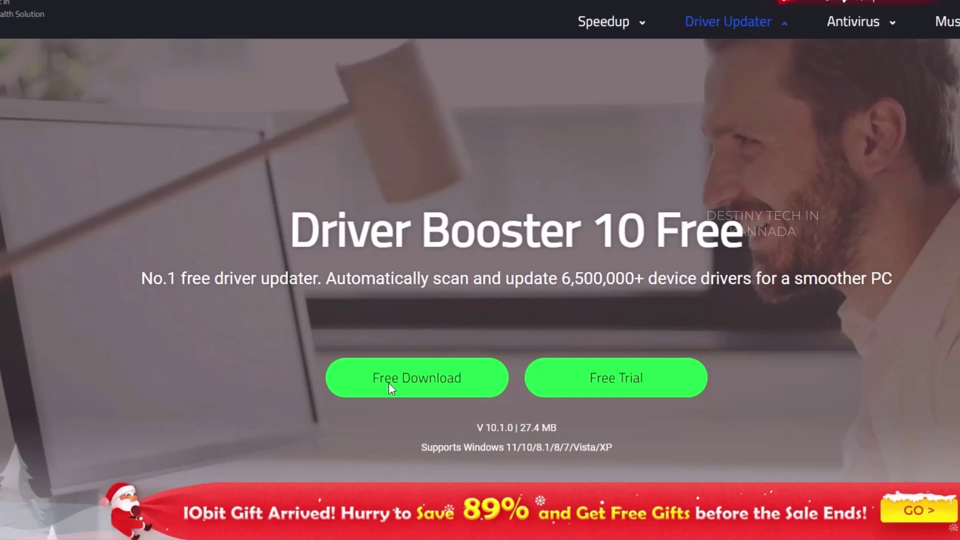
click(423, 377)
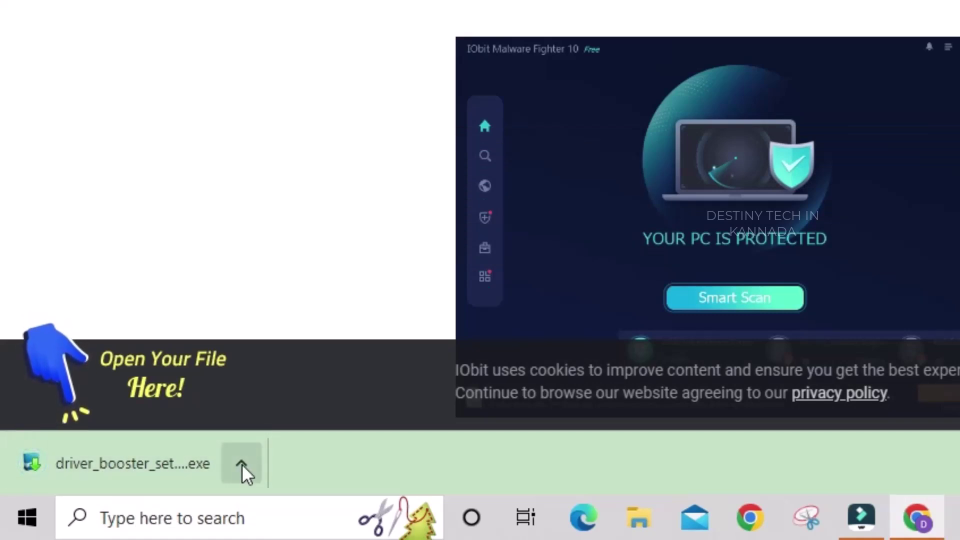
click(241, 468)
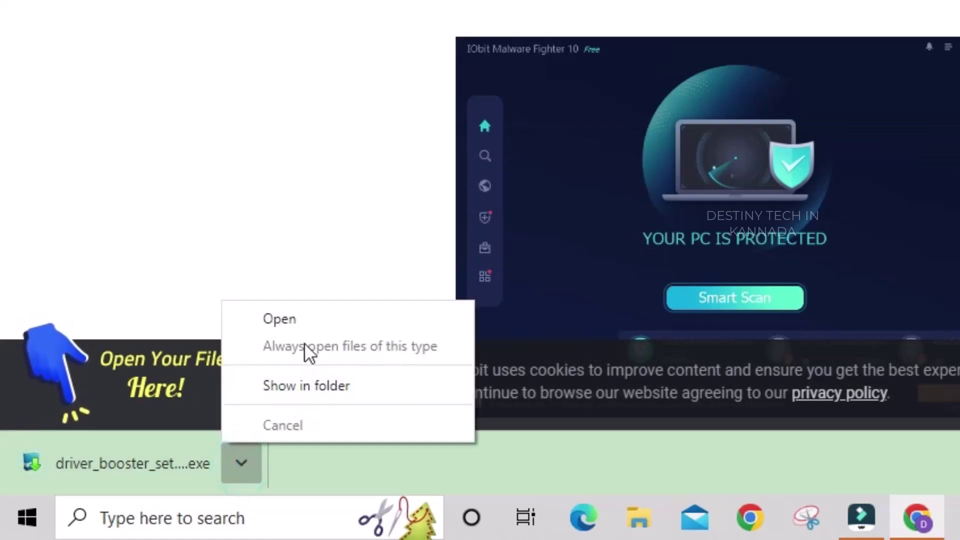
click(310, 322)
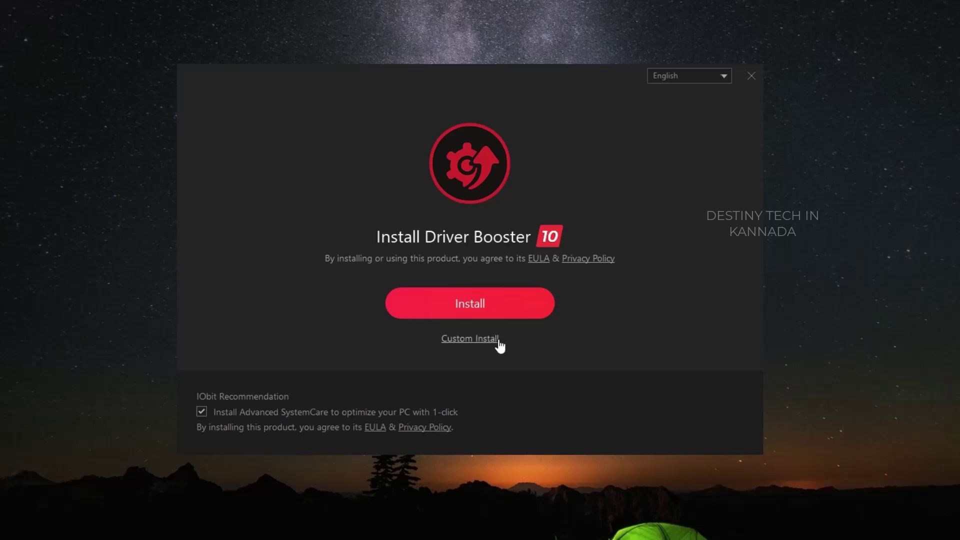
Install Driver Booster 10, declining iTop Data Recovery and the VPN subscription, and close the installer without scanning
click(488, 309)
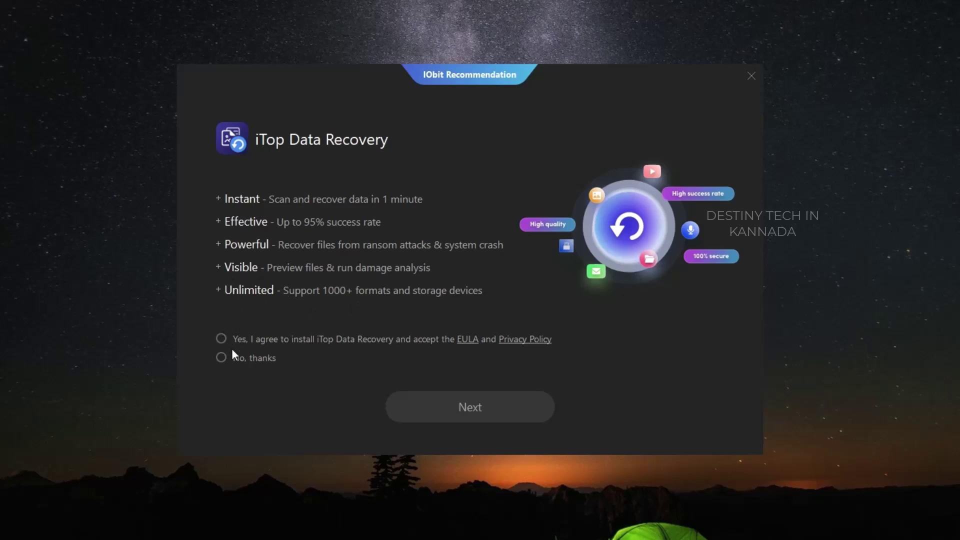
click(221, 358)
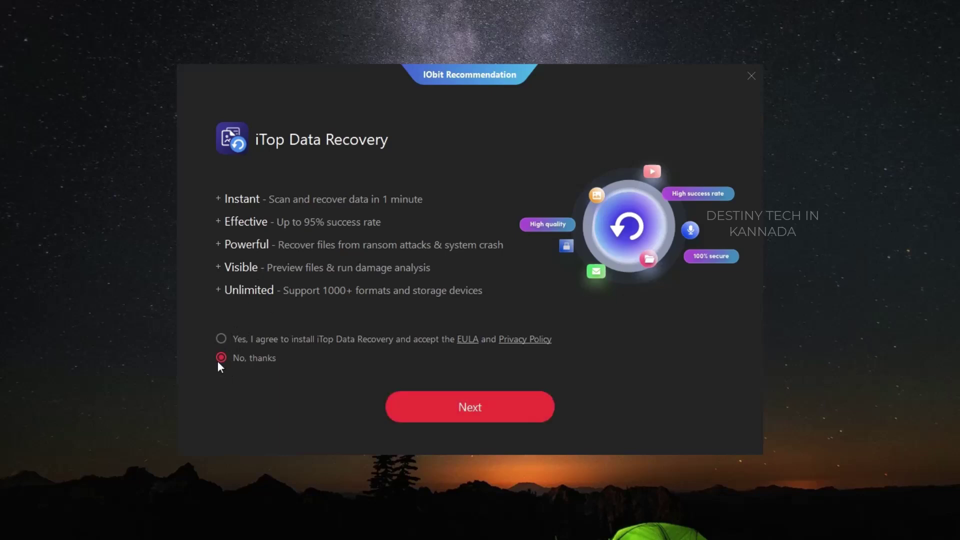
click(468, 415)
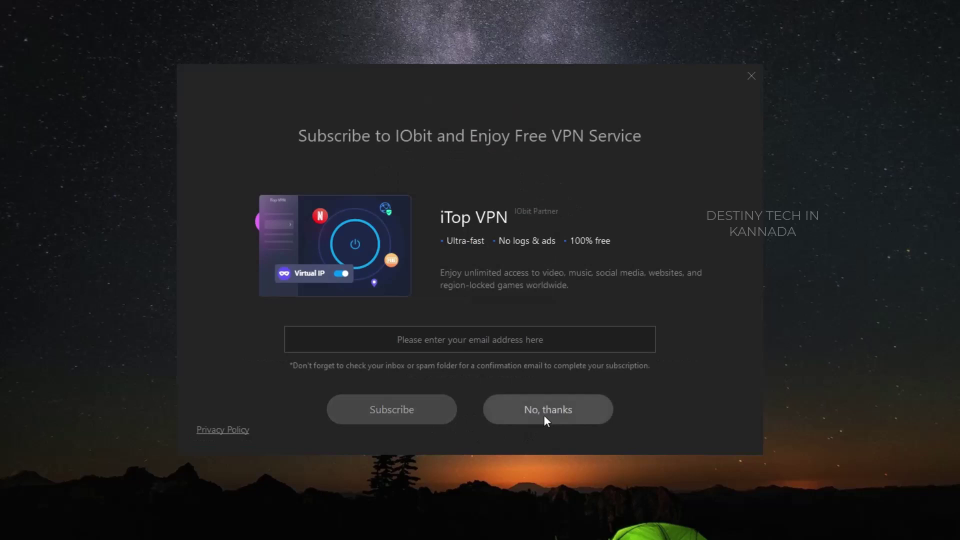
click(544, 415)
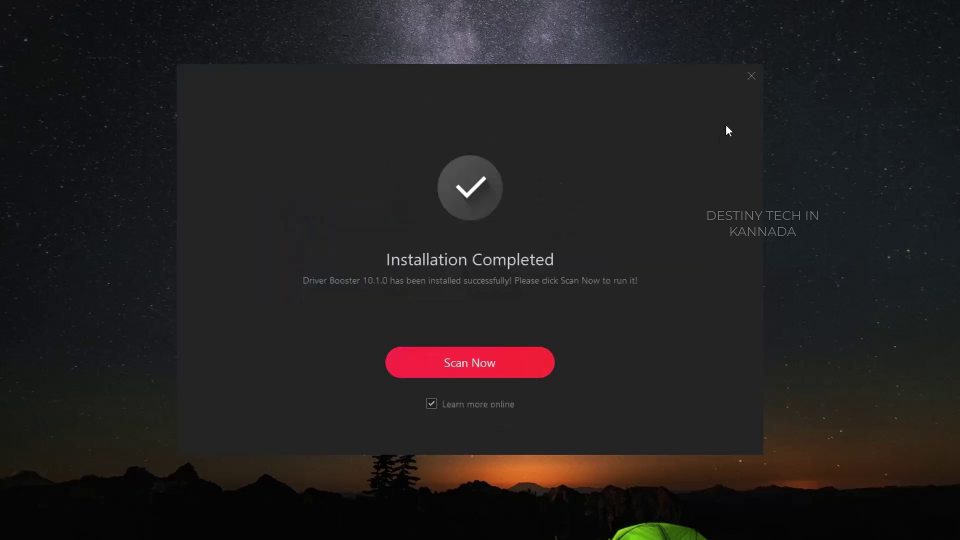
click(751, 83)
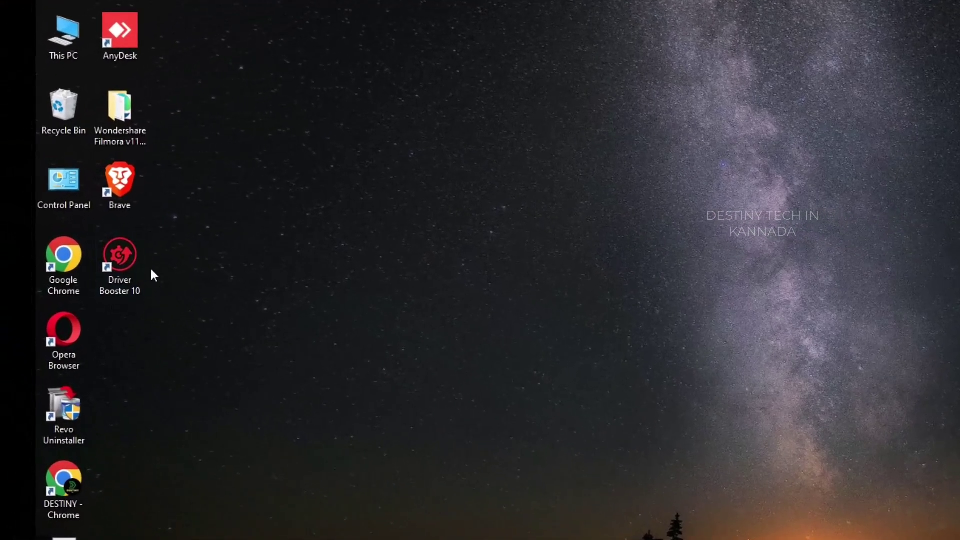
Run Driver Booster 10 from the desktop as administrator and scan the PC's drivers
click(136, 295)
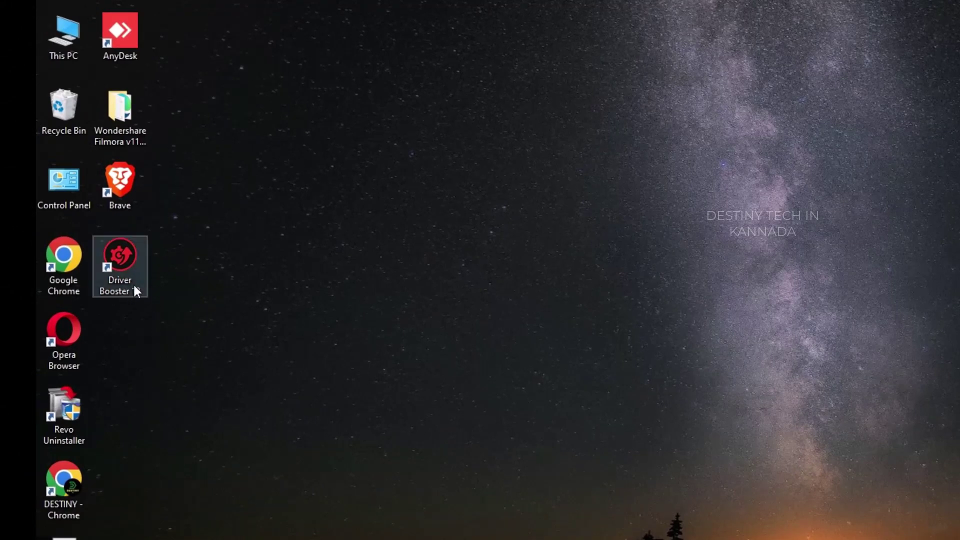
right_click(134, 286)
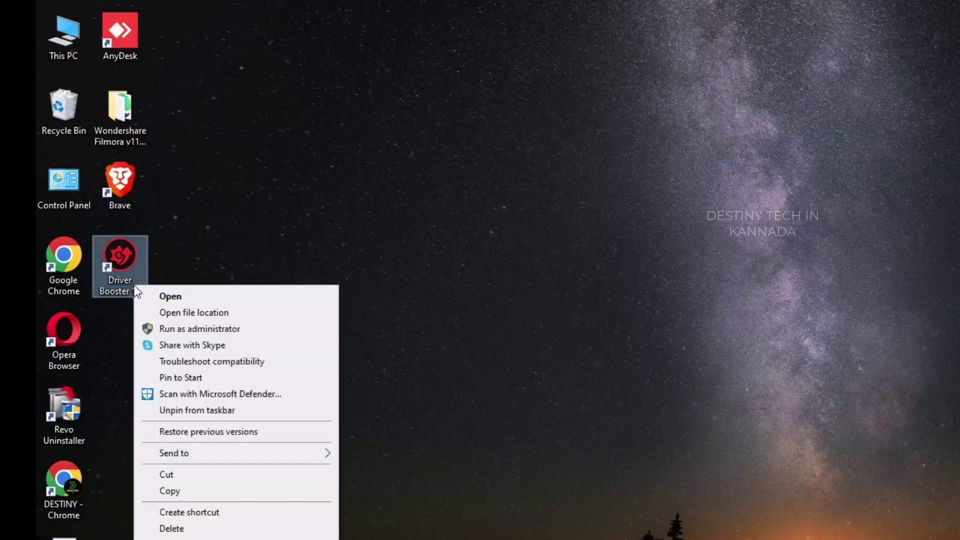
click(205, 332)
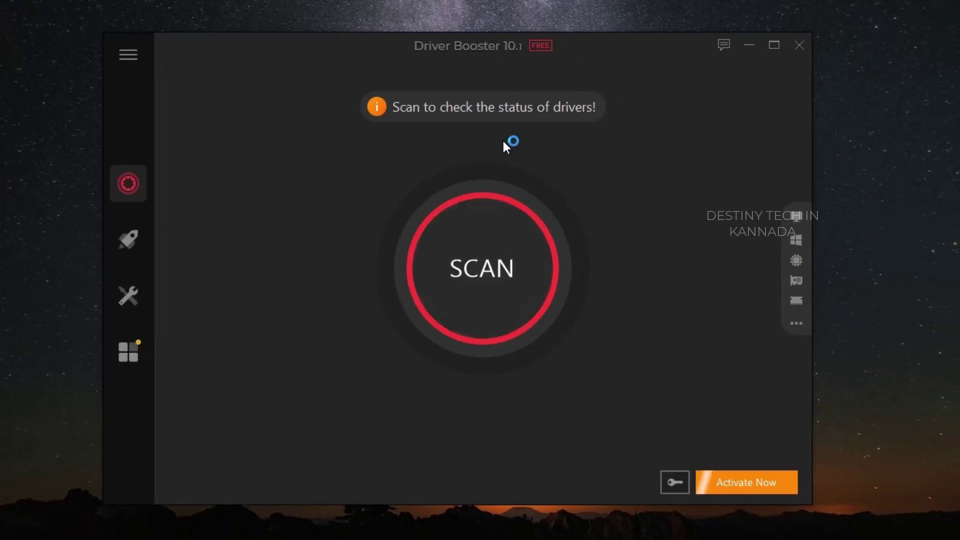
click(482, 274)
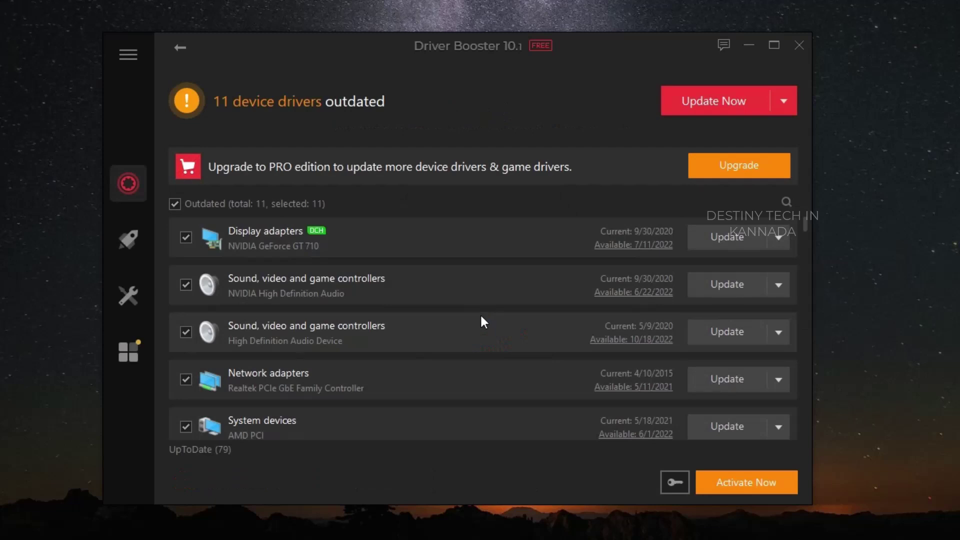
Review the outdated drivers and start updating them all, accepting the installation notices with "Don't remind me again" enabled
scroll(480, 313, down, 5)
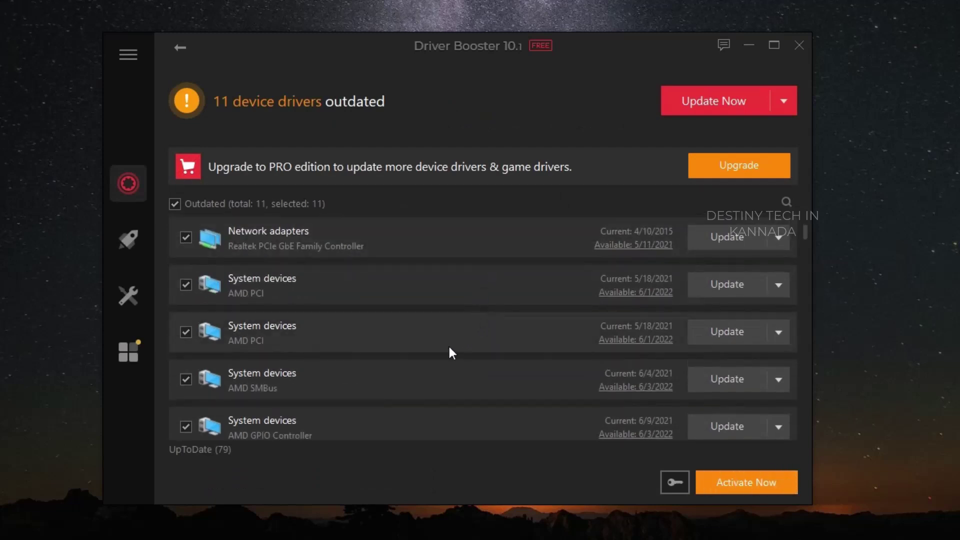
scroll(433, 361, down, 5)
scroll(421, 366, up, 4)
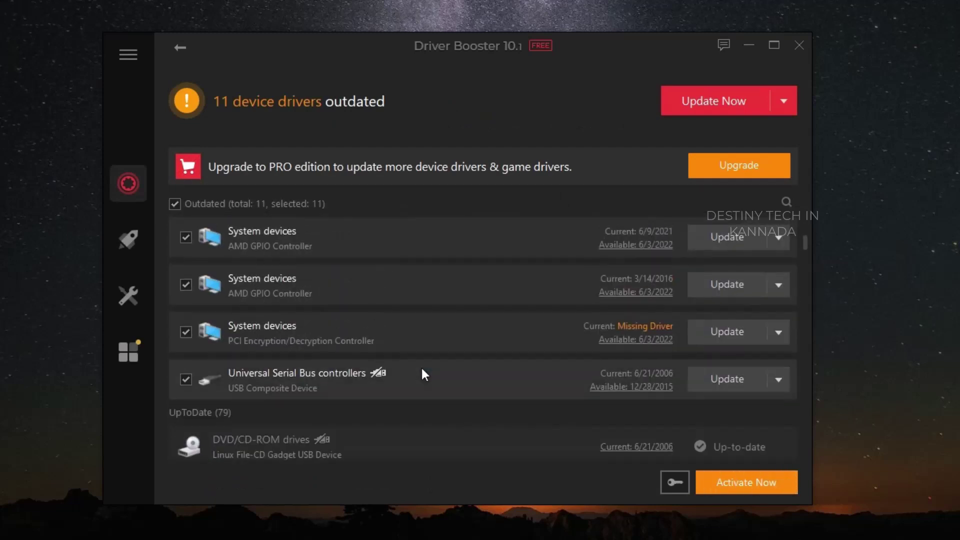
scroll(422, 372, up, 6)
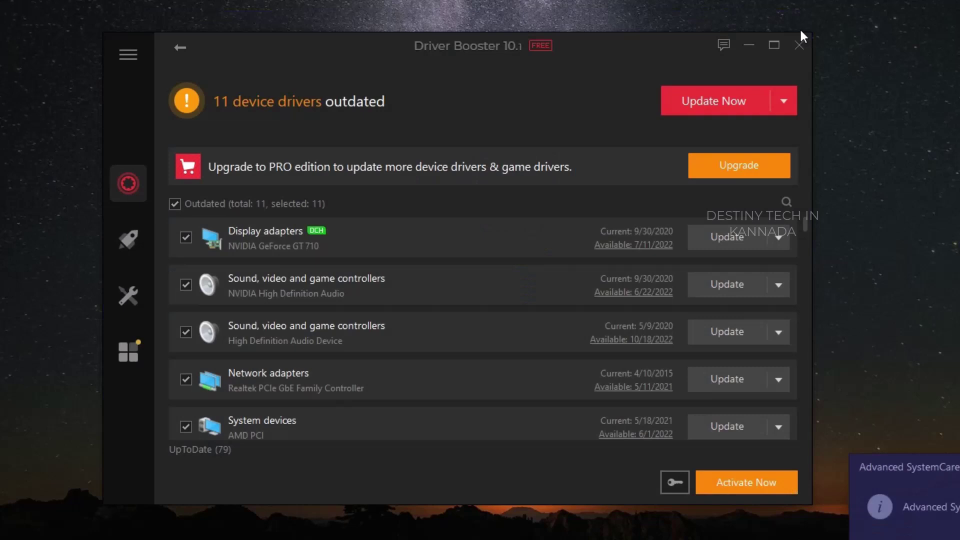
click(725, 108)
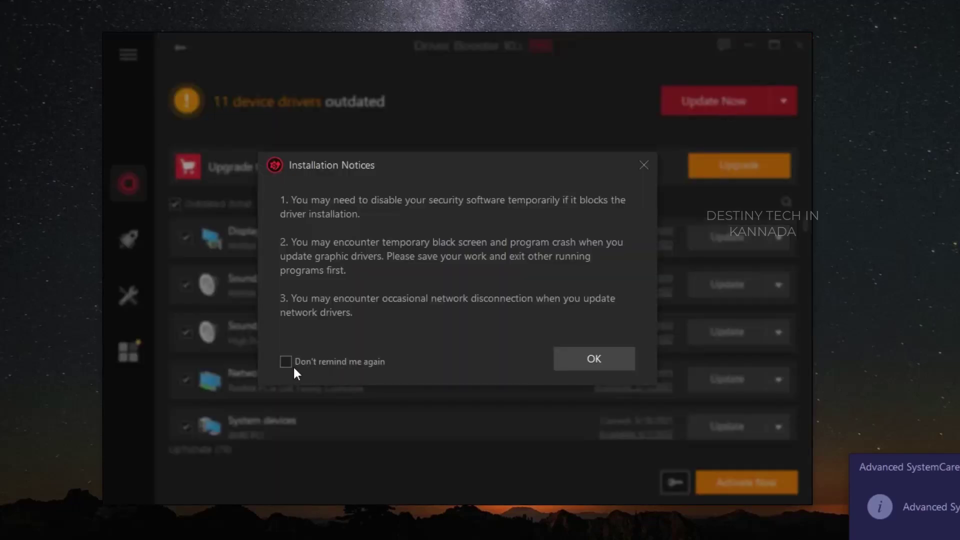
click(292, 362)
click(598, 358)
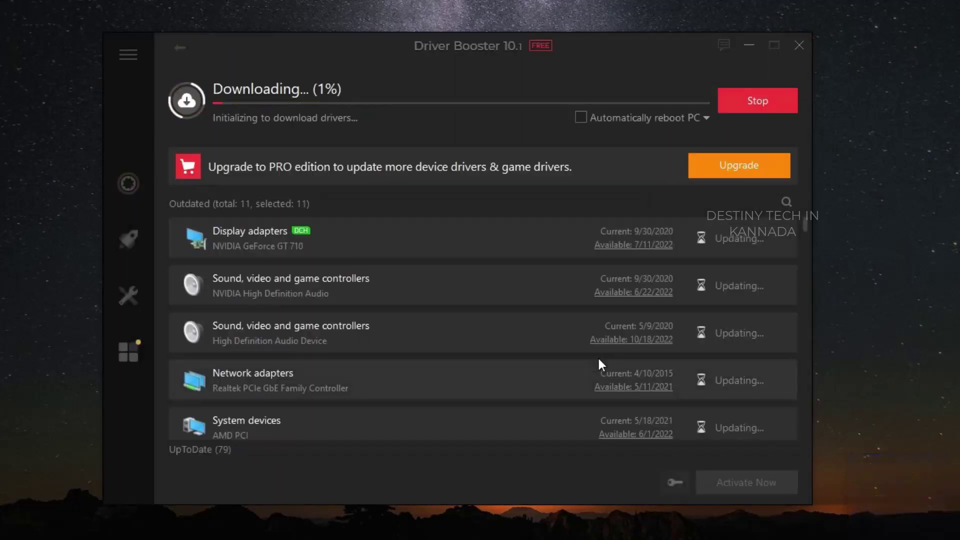